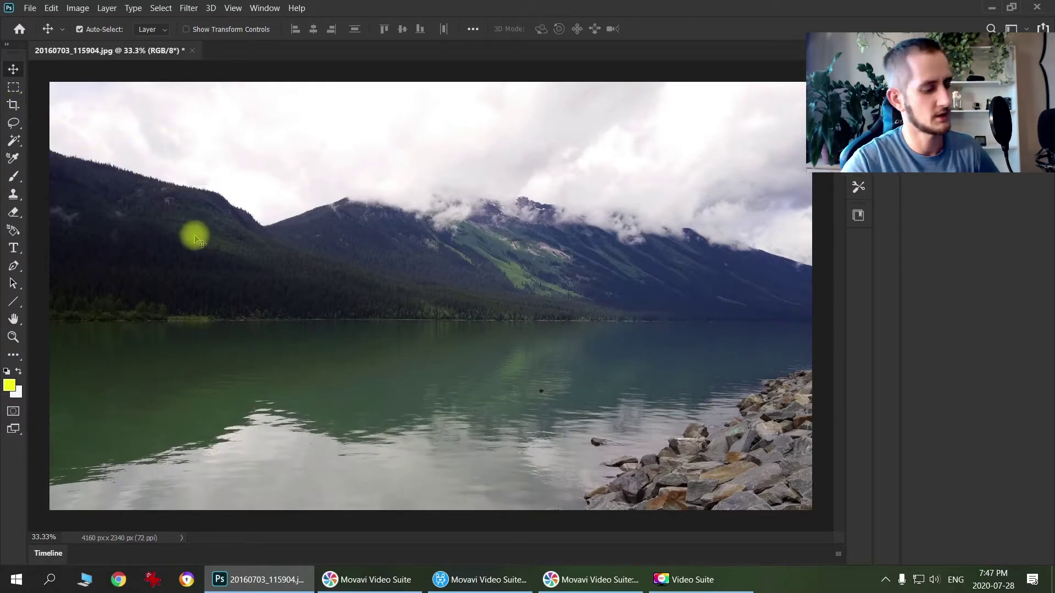
Step: Select the Crop tool with the 16:9 1280×720 preset and test-resize the box from its top-left corner
{"action": "key", "text": "c"}
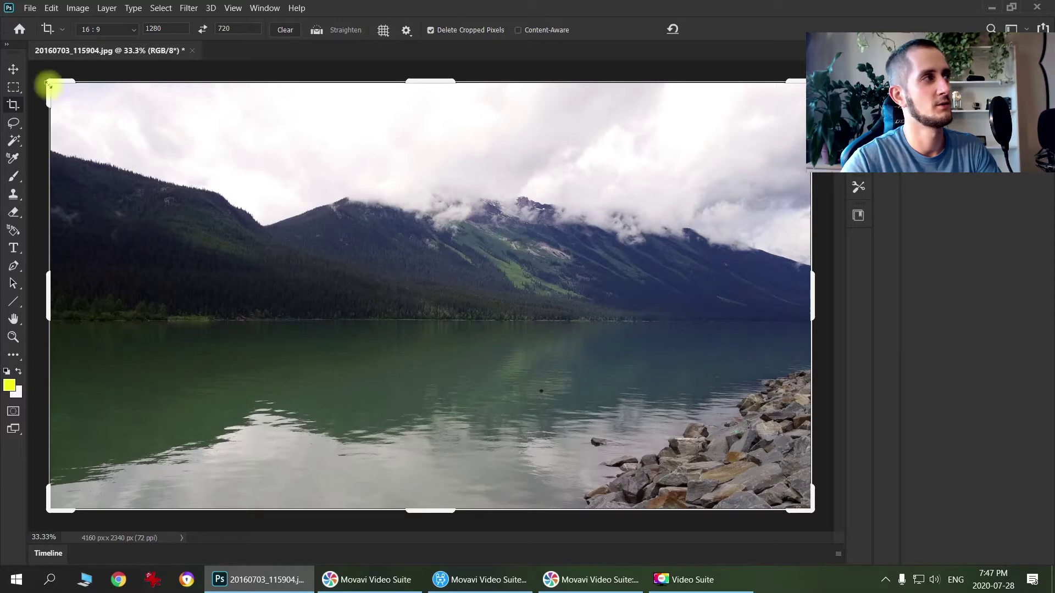
{"action": "left_click_drag", "start_coordinate": [47, 82], "coordinate": [36, 100]}
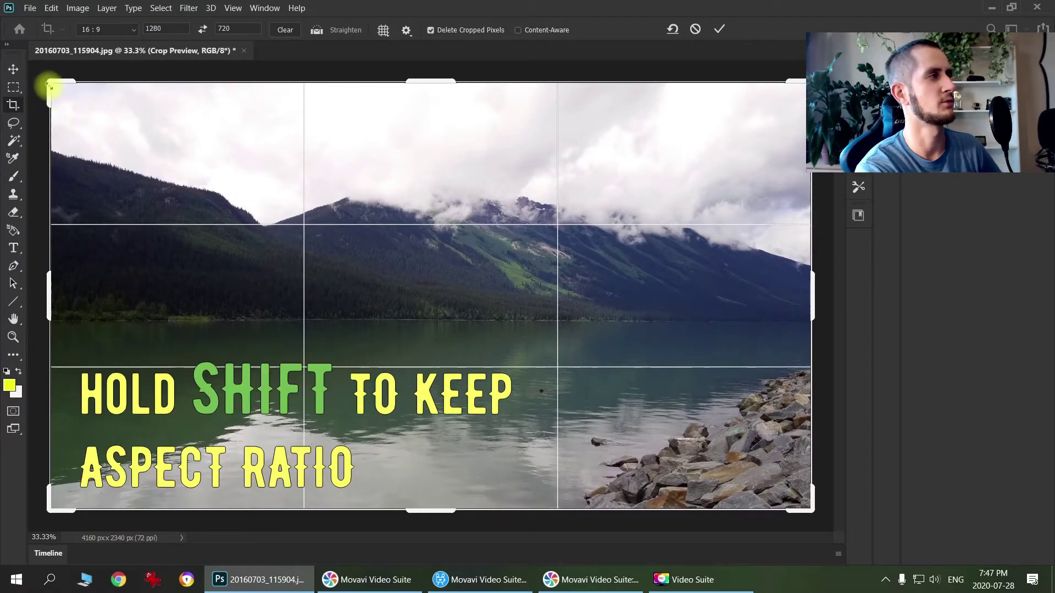
{"action": "mouse_move", "coordinate": [48, 84]}
{"action": "left_mouse_down"}
{"action": "mouse_move", "coordinate": [214, 198]}
{"action": "mouse_move", "coordinate": [308, 174]}
{"action": "mouse_move", "coordinate": [159, 149]}
{"action": "mouse_move", "coordinate": [75, 117]}
{"action": "mouse_move", "coordinate": [52, 82]}
{"action": "left_mouse_up"}
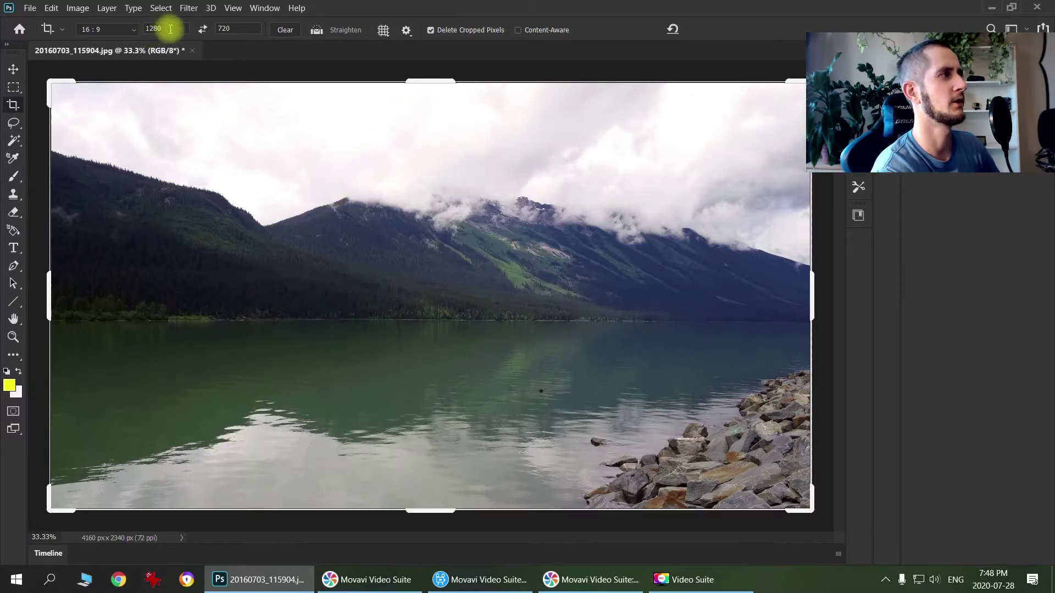
Step: Confirm width 1280 and height 720 in the options bar, then commit the full-image crop
{"action": "left_click_drag", "start_coordinate": [171, 28], "coordinate": [110, 25]}
{"action": "left_click", "coordinate": [226, 28]}
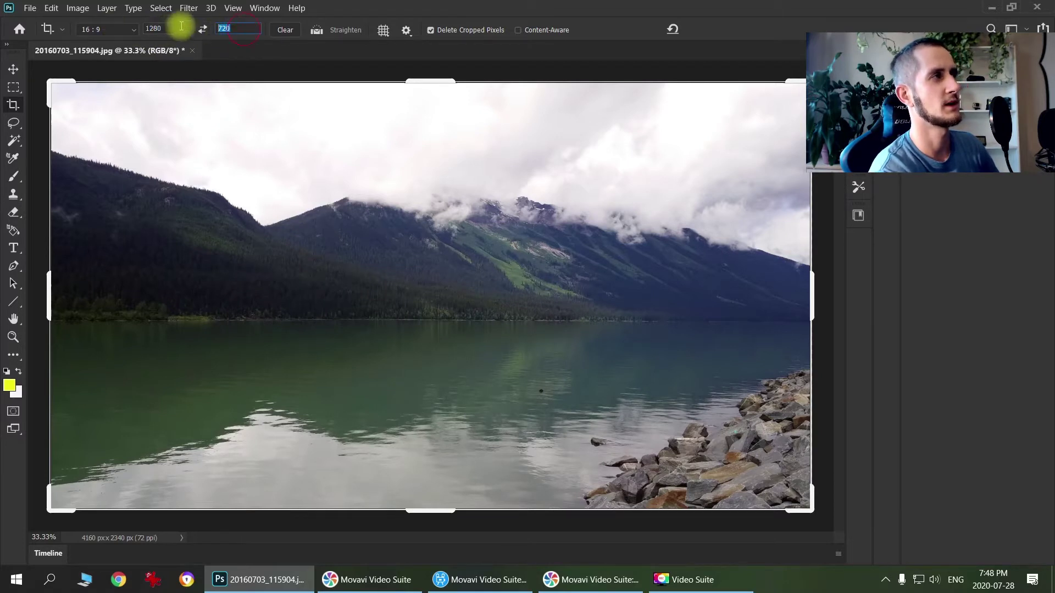
{"action": "left_click", "coordinate": [237, 29]}
{"action": "left_click", "coordinate": [251, 28]}
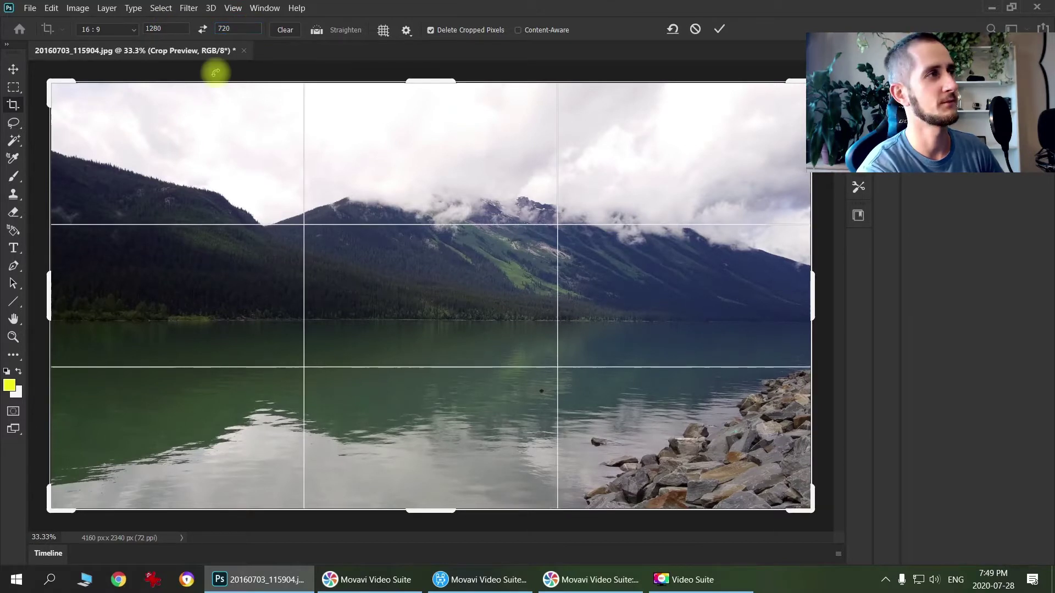
{"action": "key", "text": "Return"}
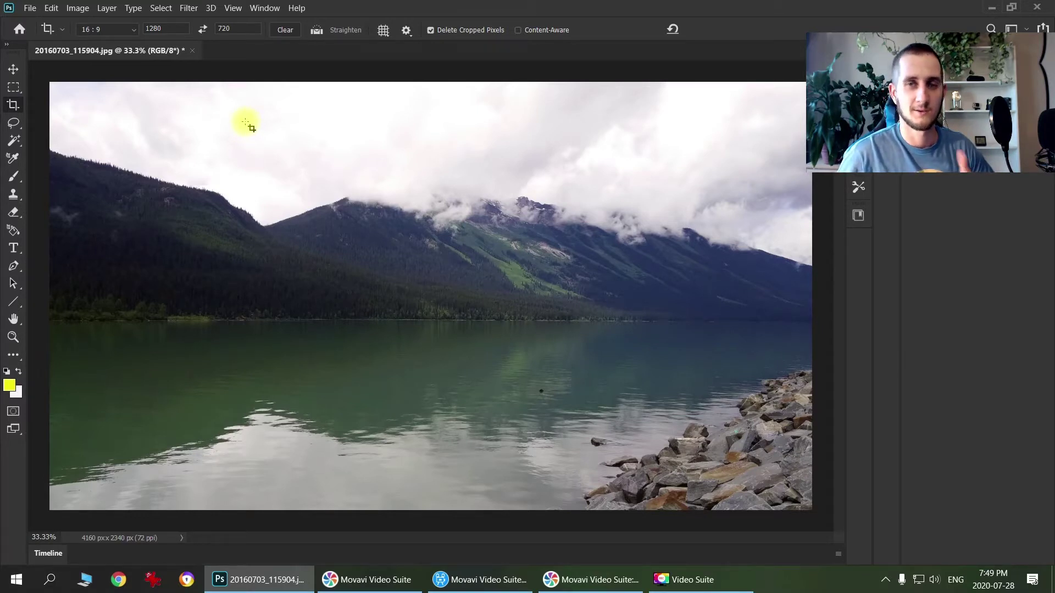
Step: Start a new crop, shrink it from the top-left corner and shift the photo inside
{"action": "left_click", "coordinate": [407, 266]}
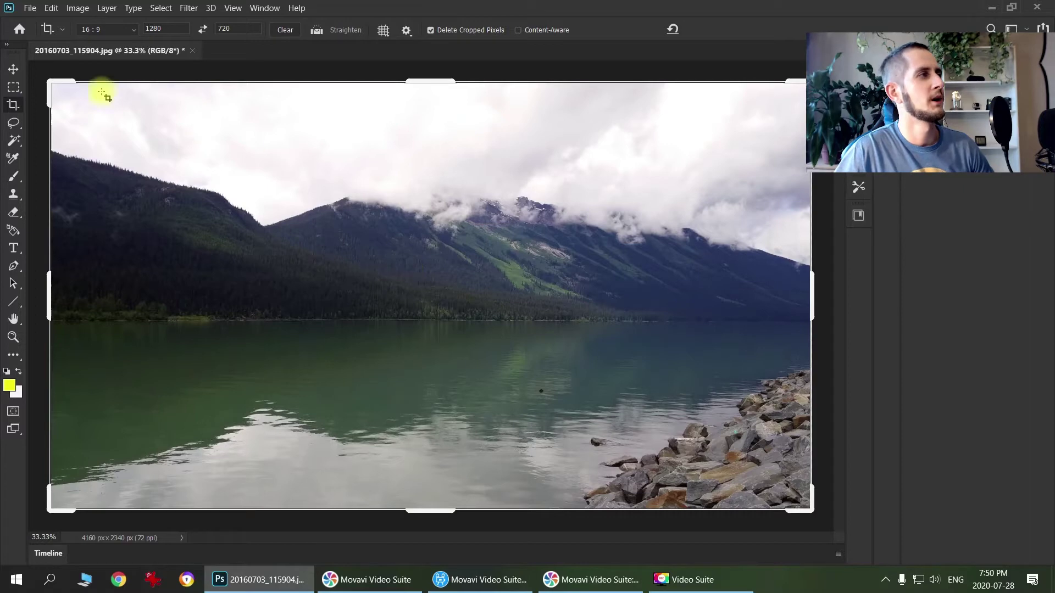
{"action": "left_click_drag", "start_coordinate": [49, 82], "coordinate": [170, 144]}
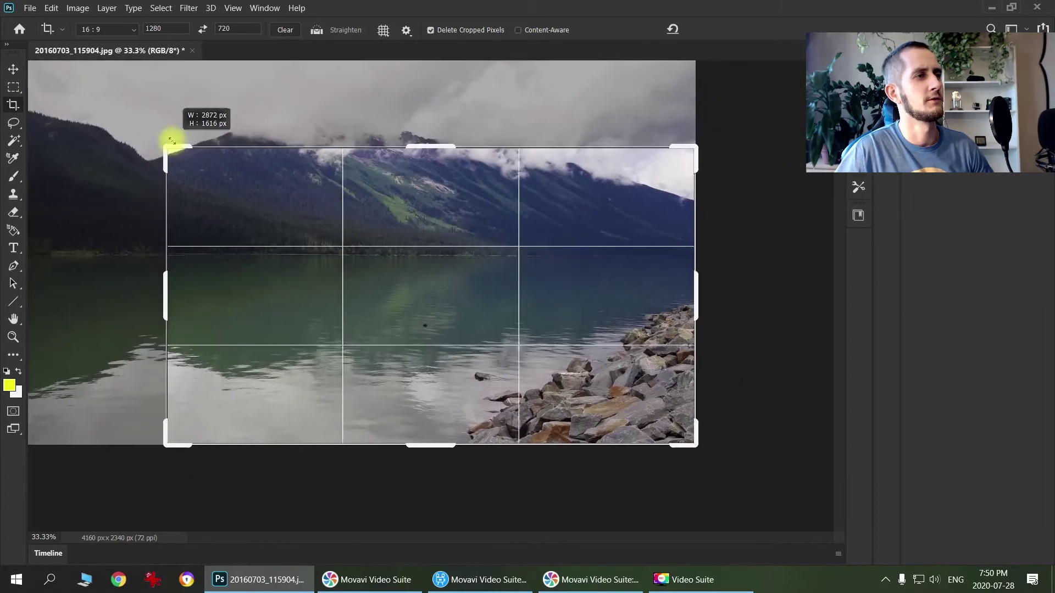
{"action": "left_click_drag", "start_coordinate": [459, 301], "coordinate": [551, 346]}
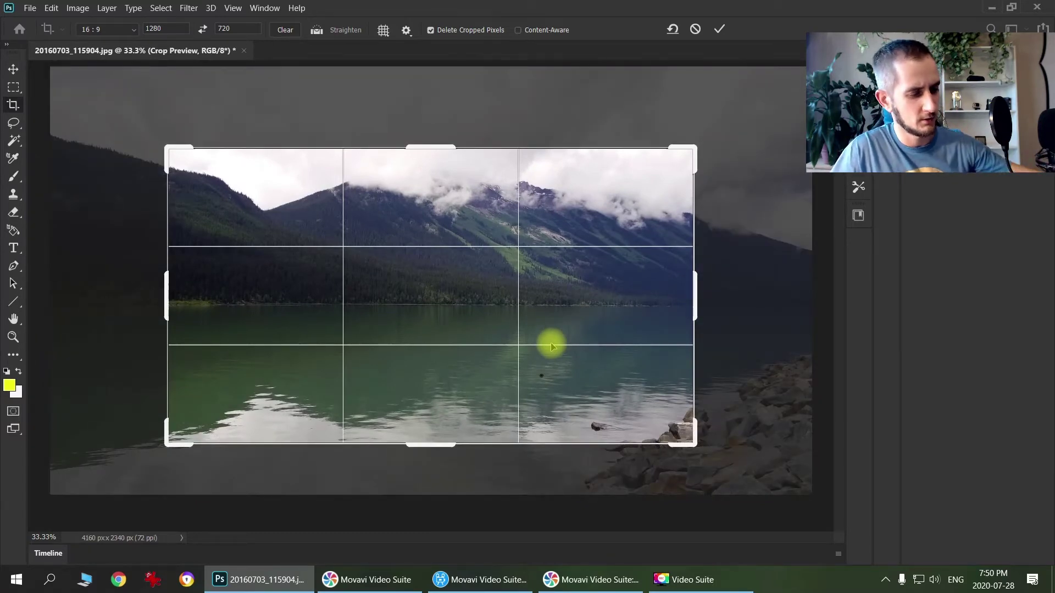
Step: Try a portrait crop, then return to landscape with the mountains filling the frame
{"action": "key", "text": "x"}
{"action": "left_click_drag", "start_coordinate": [551, 346], "coordinate": [485, 292]}
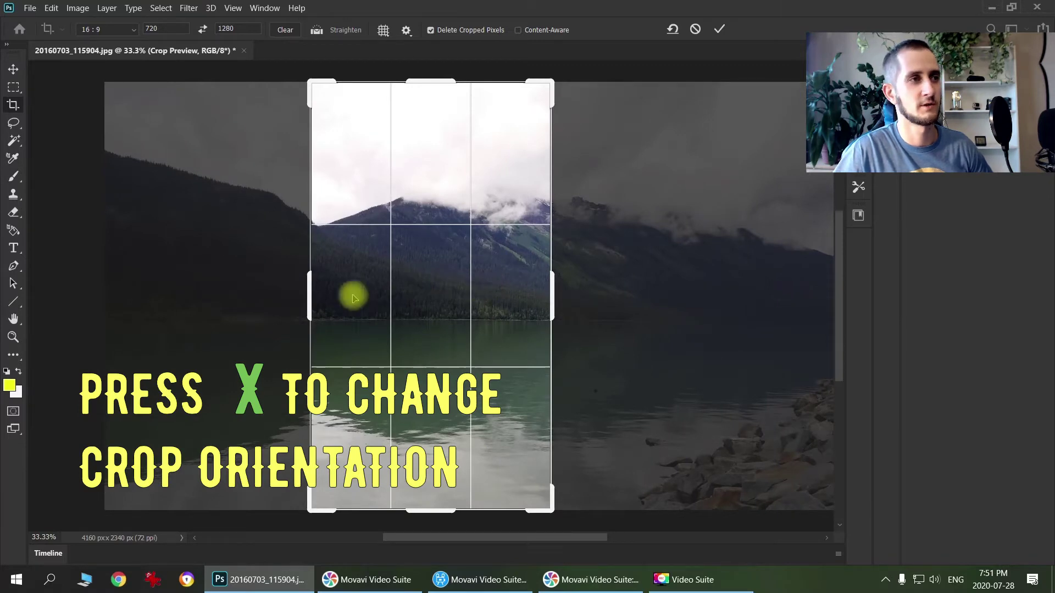
{"action": "left_click_drag", "start_coordinate": [307, 293], "coordinate": [344, 311]}
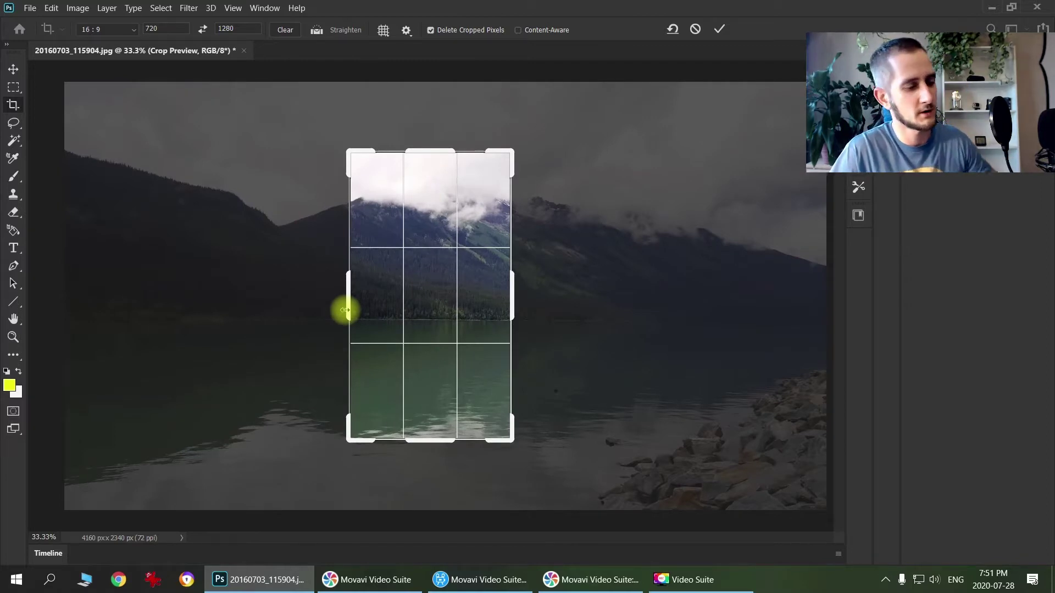
{"action": "key", "text": "x"}
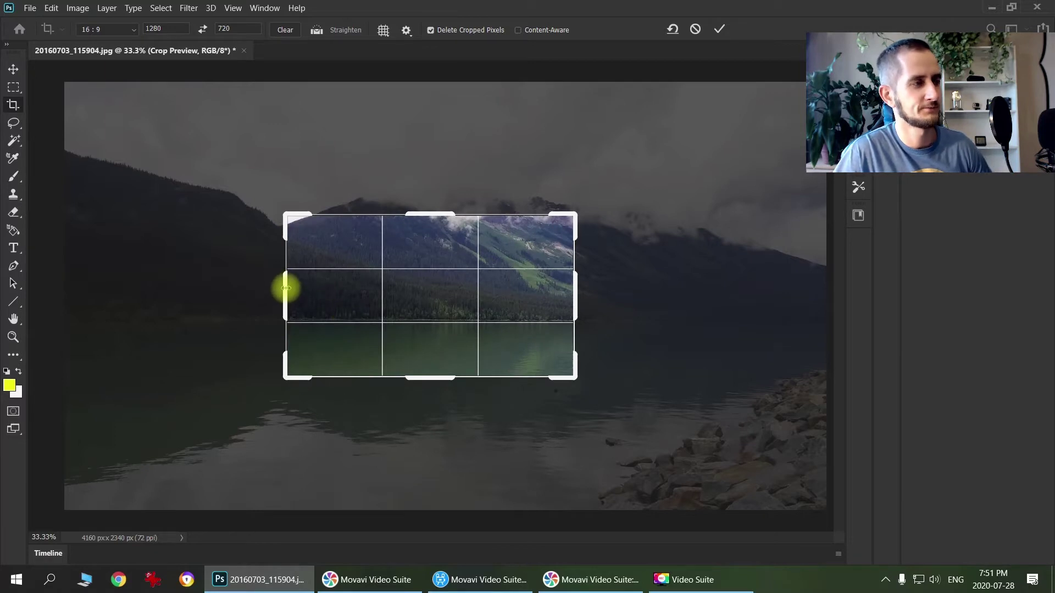
{"action": "left_click_drag", "start_coordinate": [424, 301], "coordinate": [392, 338]}
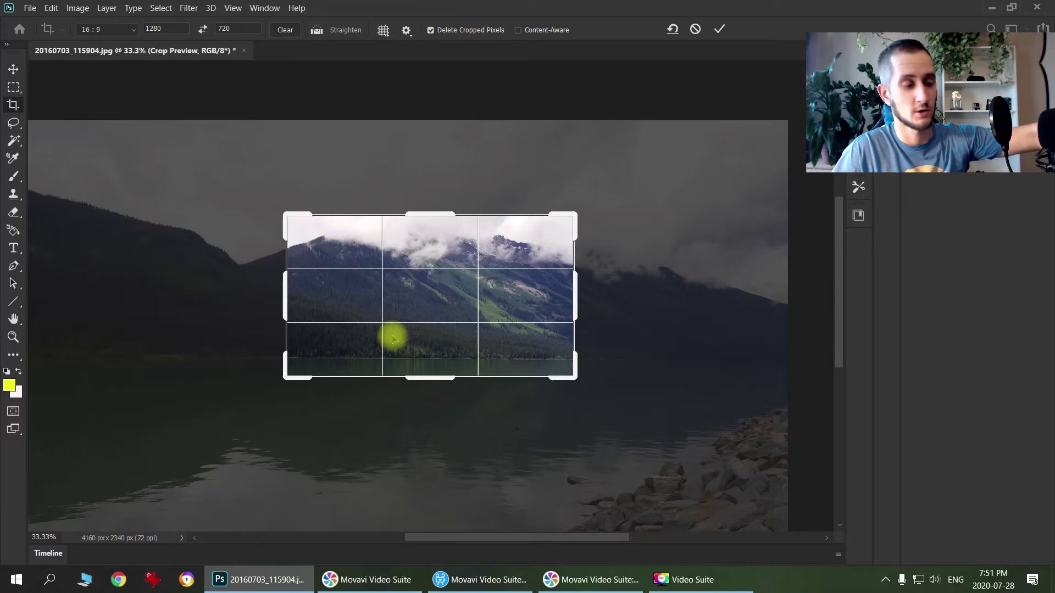
Step: Hide and reshow the cropped-out area, enlarge the crop and centre the cloud-capped peaks
{"action": "key", "text": "h"}
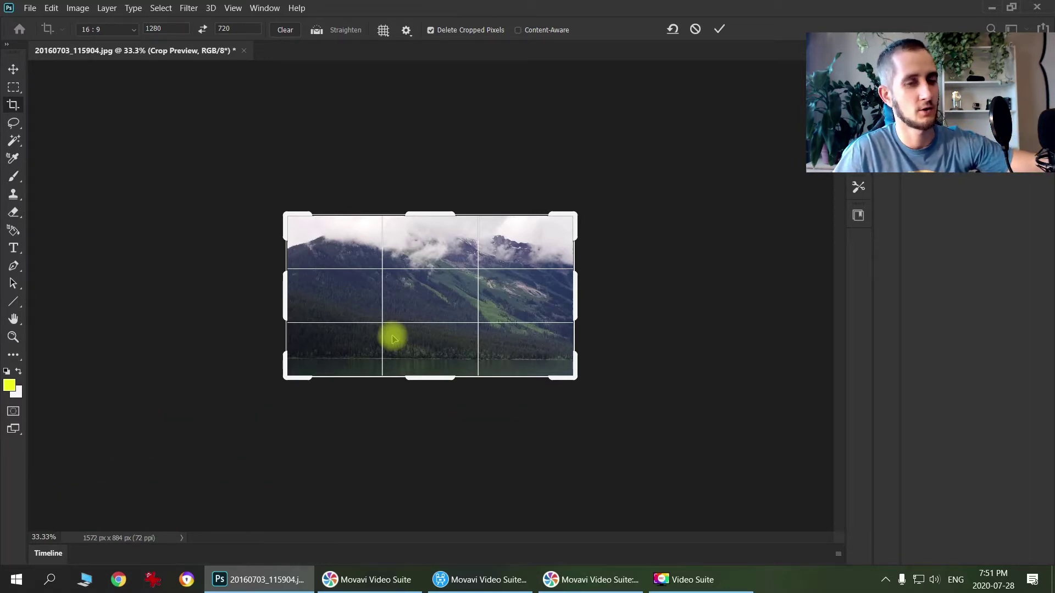
{"action": "key", "text": "h"}
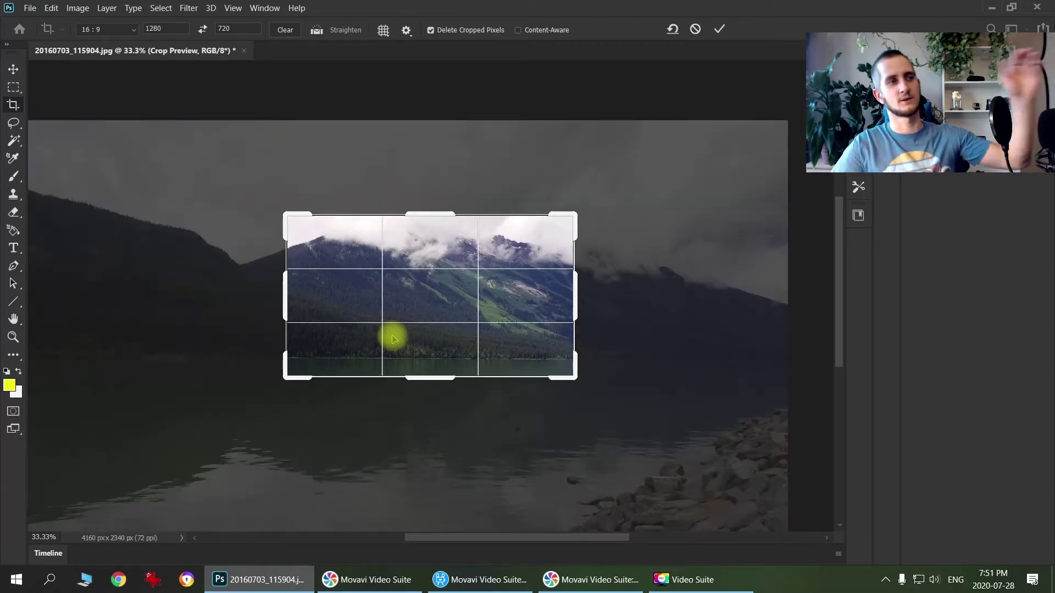
{"action": "left_click_drag", "start_coordinate": [284, 378], "coordinate": [189, 433]}
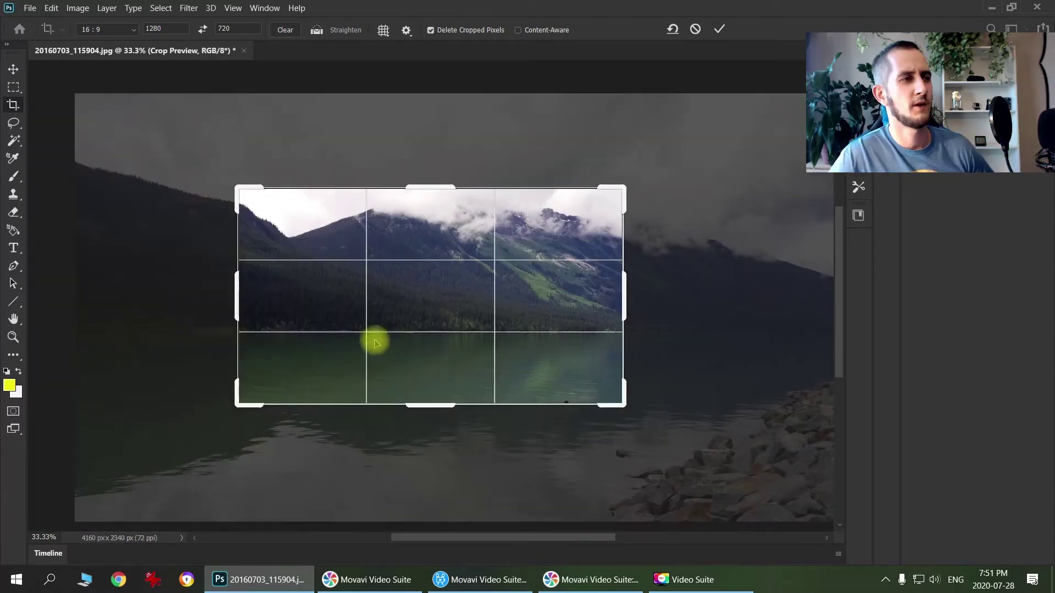
{"action": "left_click_drag", "start_coordinate": [414, 308], "coordinate": [345, 320]}
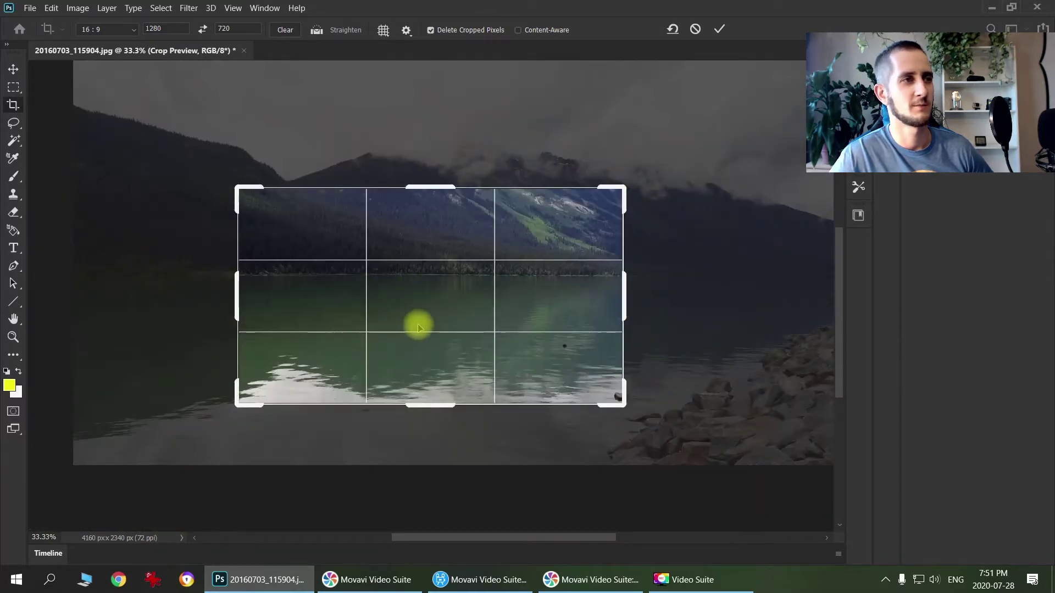
{"action": "left_click_drag", "start_coordinate": [432, 288], "coordinate": [360, 302]}
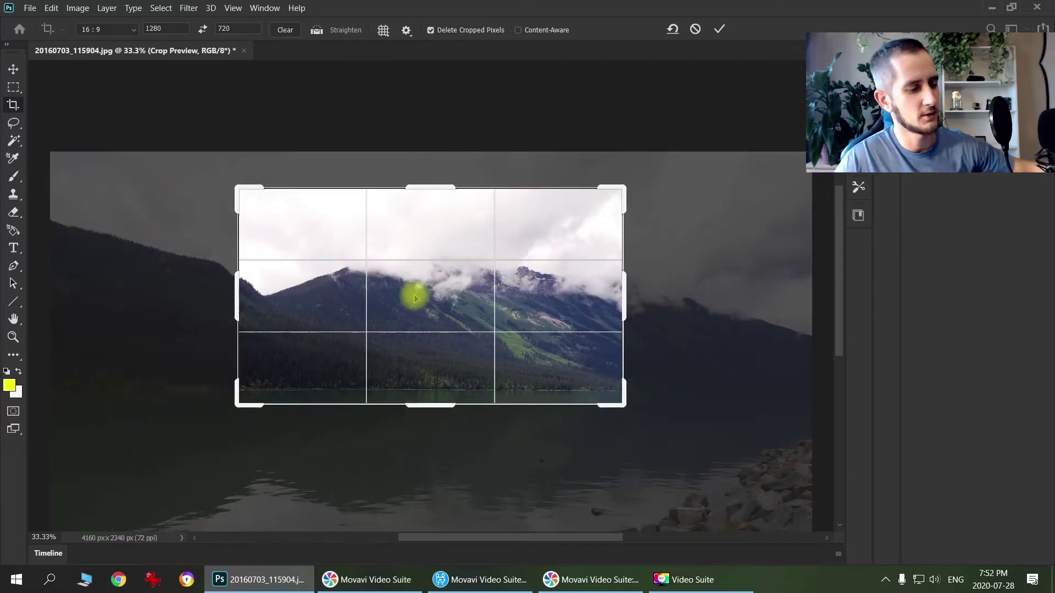
Step: In Classic mode, move and enlarge the crop box over the lake and shoreline, then exit Classic mode
{"action": "key", "text": "p"}
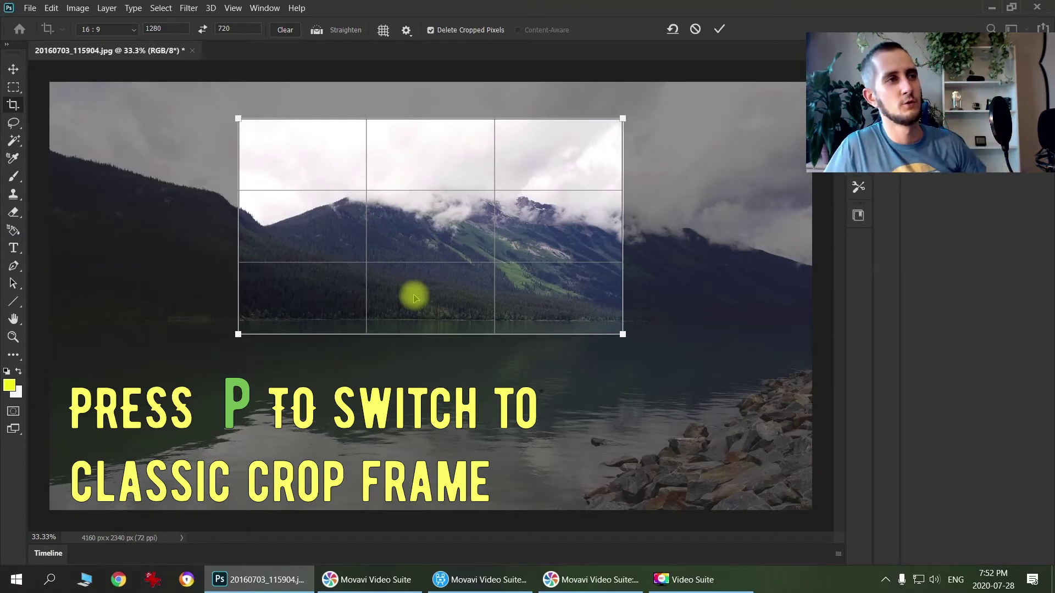
{"action": "left_click_drag", "start_coordinate": [427, 245], "coordinate": [521, 328]}
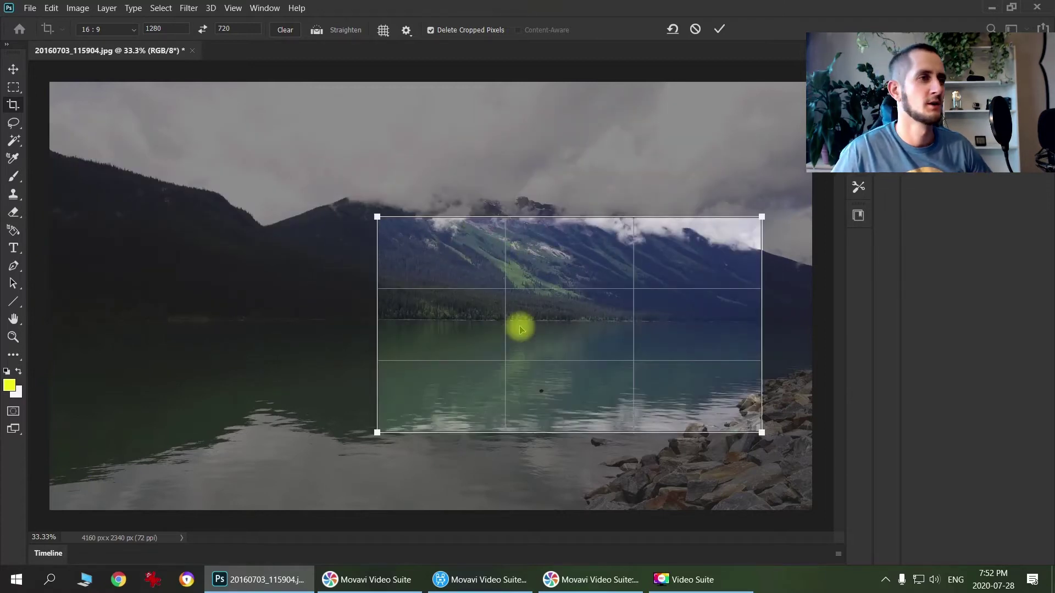
{"action": "left_click_drag", "start_coordinate": [571, 325], "coordinate": [409, 301]}
{"action": "left_click_drag", "start_coordinate": [189, 189], "coordinate": [120, 123]}
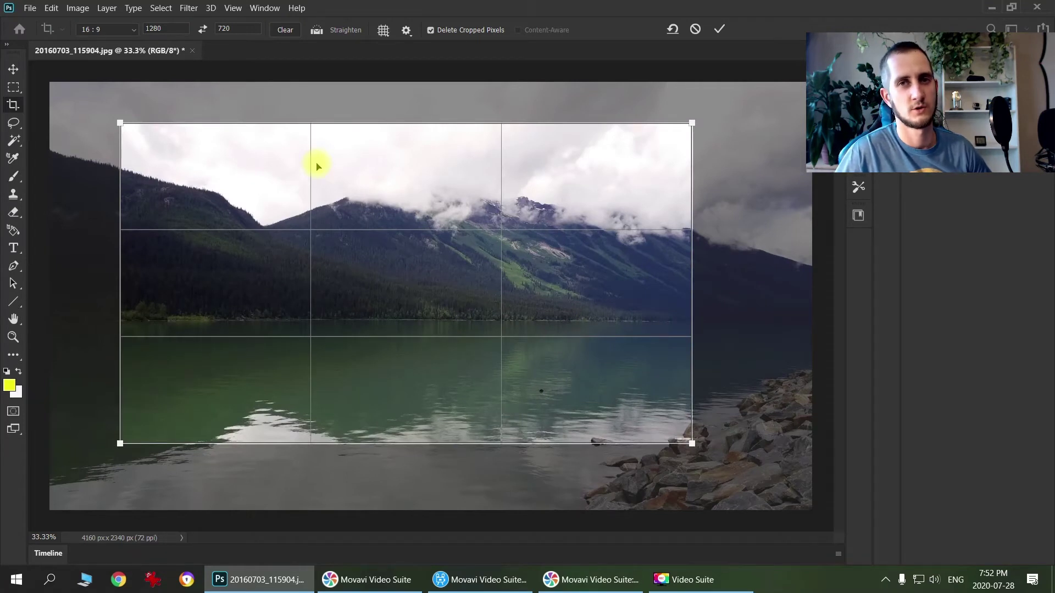
{"action": "key", "text": "p"}
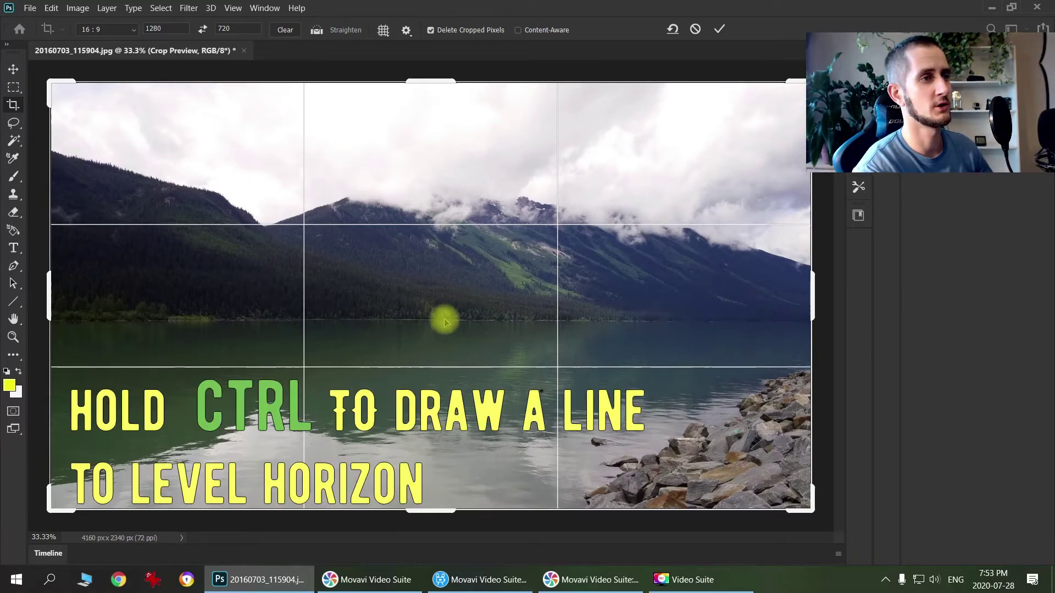
Step: Straighten the photo with a Ctrl-drawn line traced along the lake's shoreline horizon
{"action": "key", "text": "ctrl"}
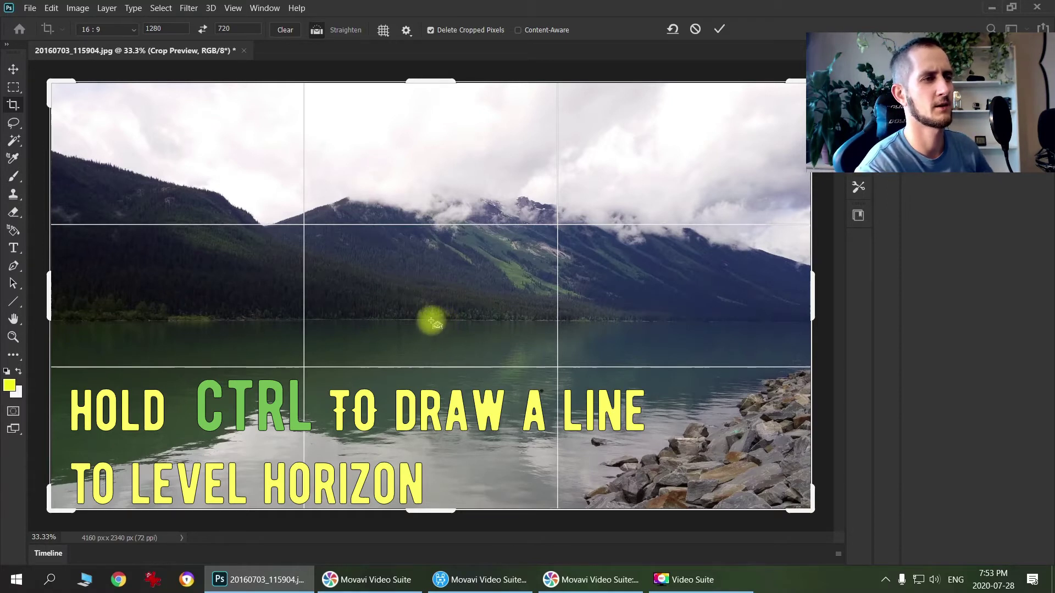
{"action": "left_click_drag", "start_coordinate": [332, 322], "coordinate": [620, 324]}
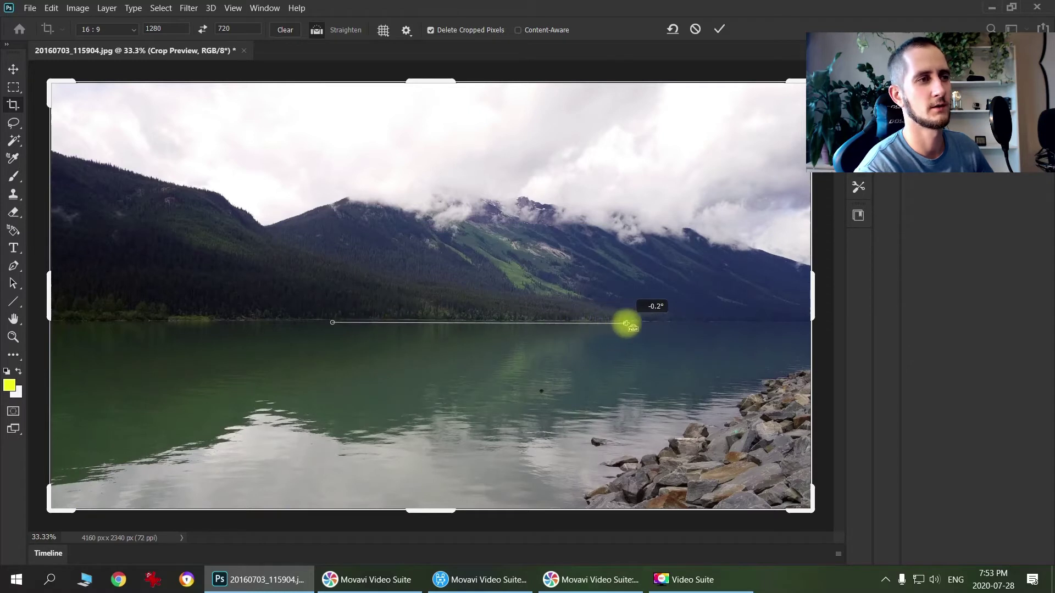
{"action": "left_click_drag", "start_coordinate": [626, 323], "coordinate": [713, 299]}
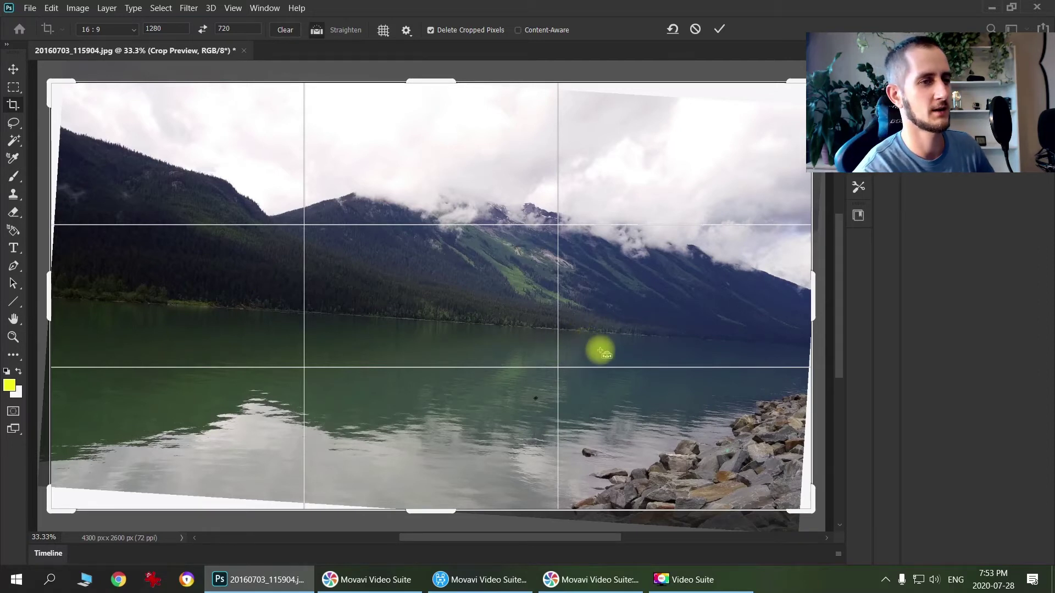
{"action": "left_click_drag", "start_coordinate": [594, 340], "coordinate": [135, 297]}
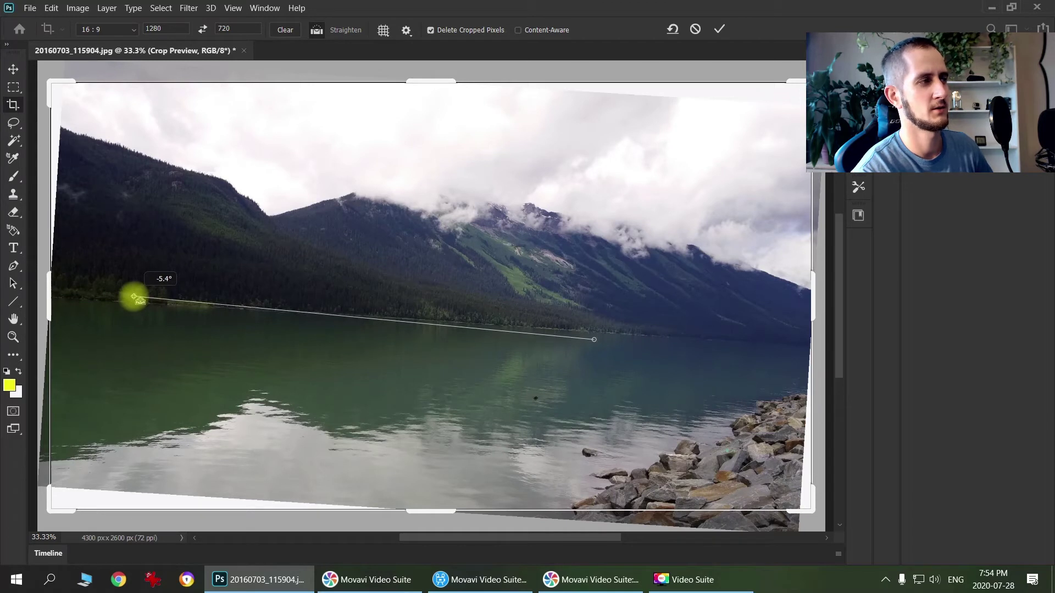
{"action": "left_click_drag", "start_coordinate": [135, 298], "coordinate": [134, 297]}
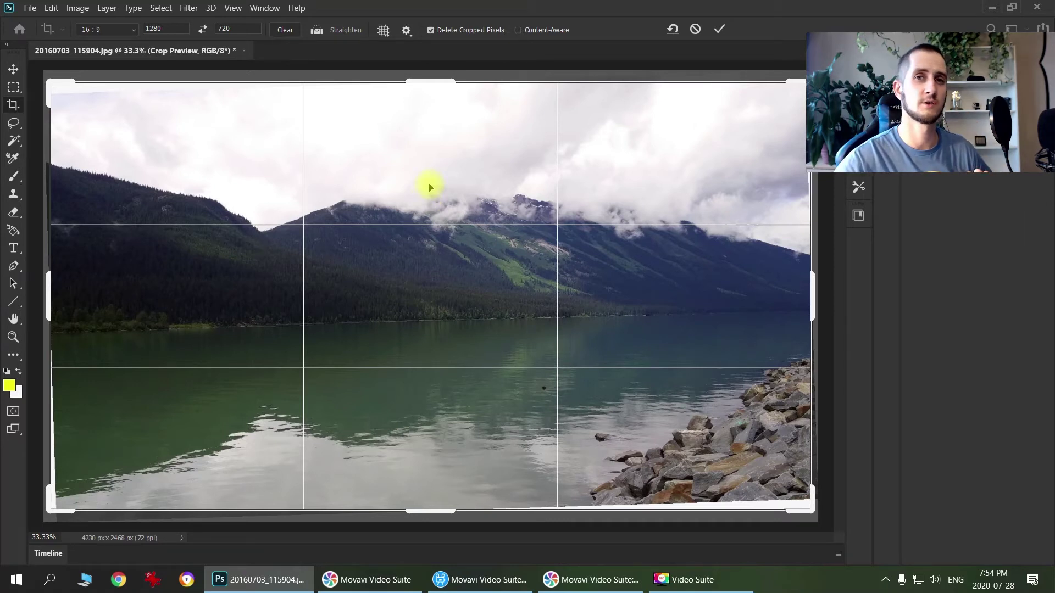
{"action": "left_click", "coordinate": [383, 30]}
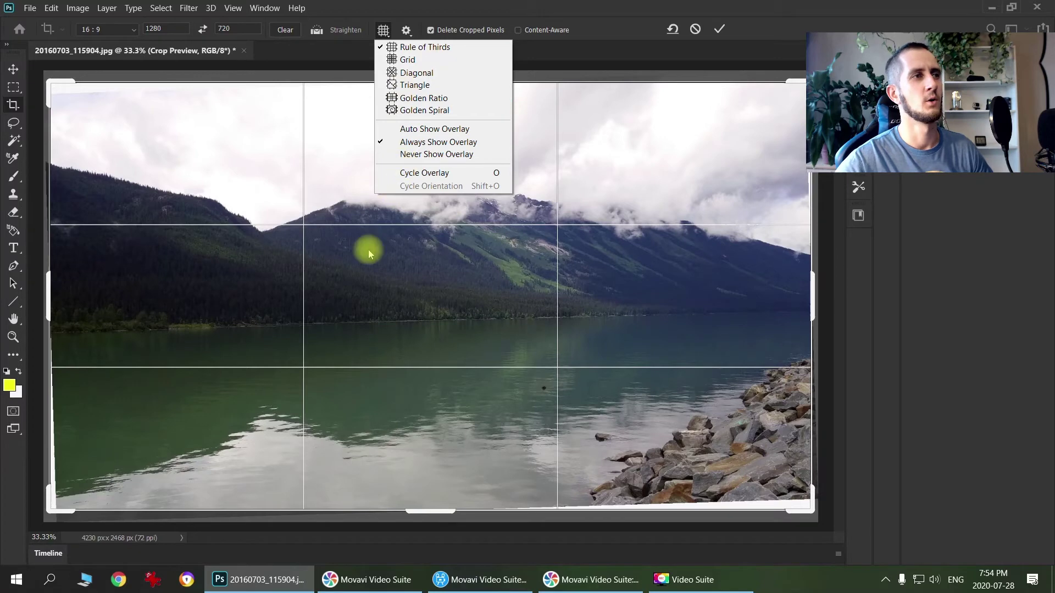
Step: Cycle the crop overlay through Grid and Diagonal back to Rule of Thirds, then undo the rotation
{"action": "left_click", "coordinate": [434, 272]}
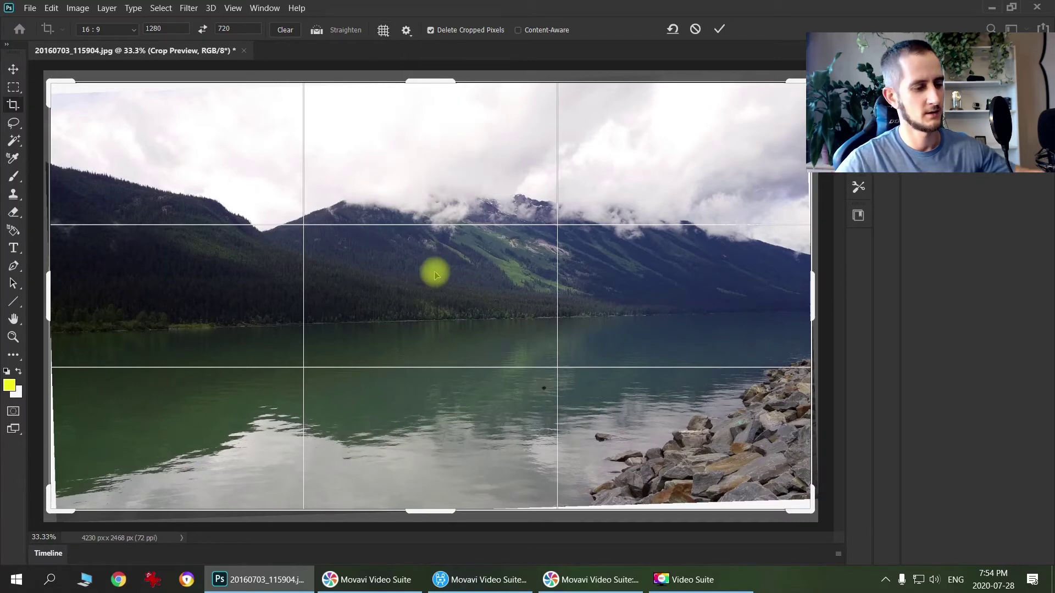
{"action": "key", "text": "o"}
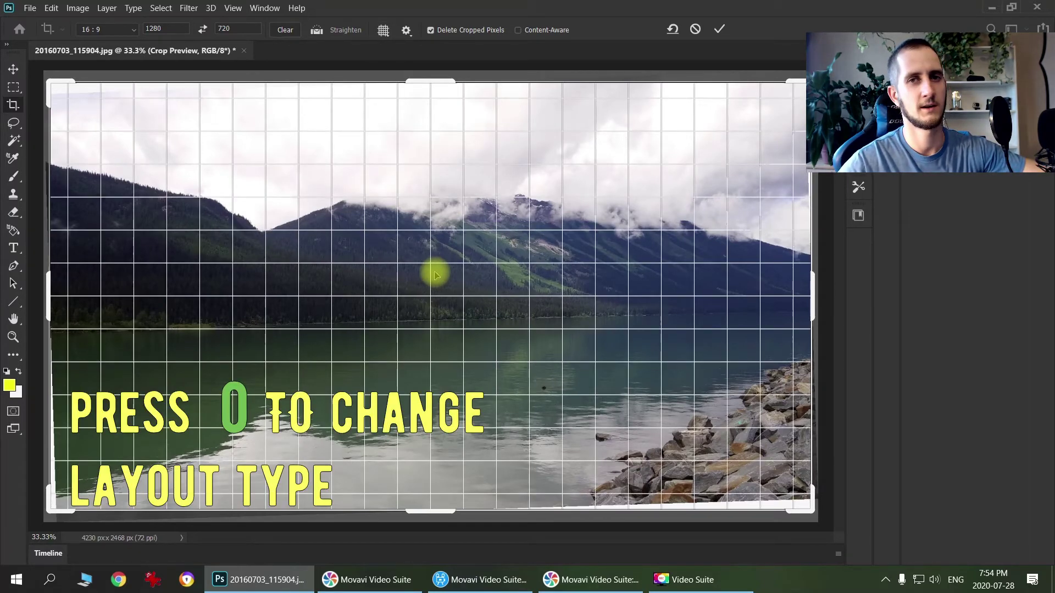
{"action": "key", "text": "o"}
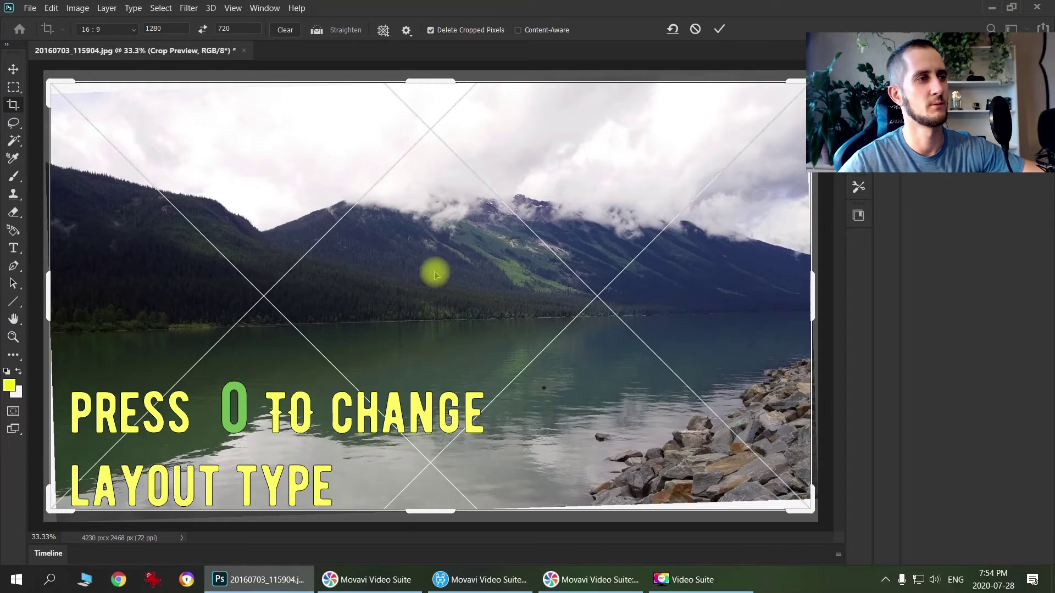
{"action": "key", "text": "Escape"}
{"action": "key", "text": "ctrl+z"}
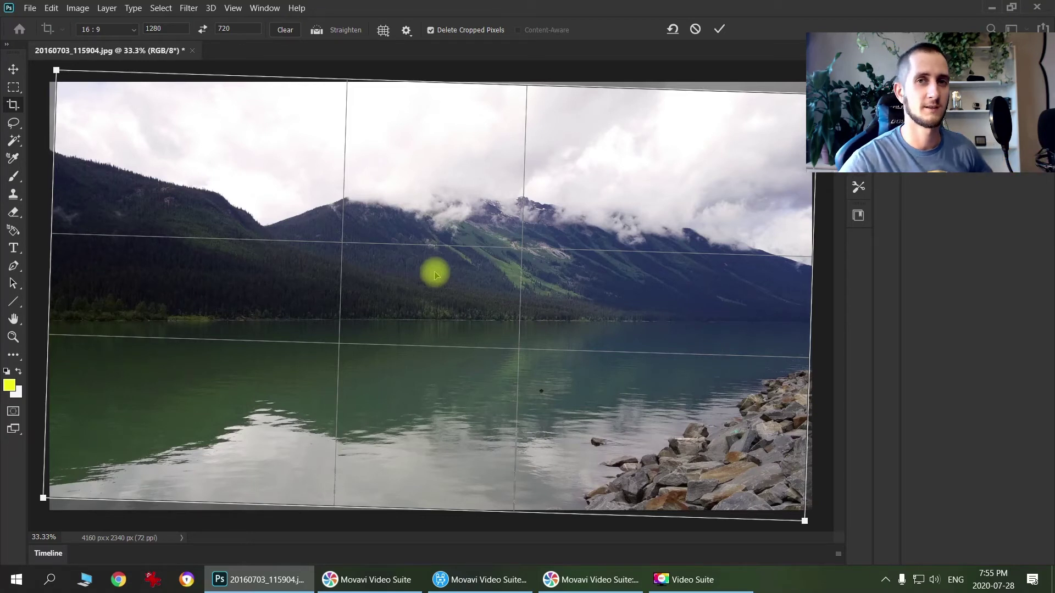
Step: Reset to a straight centred 16:9 box and commit the crop, leaving a 2443 × 1374 px image
{"action": "key", "text": "Tab"}
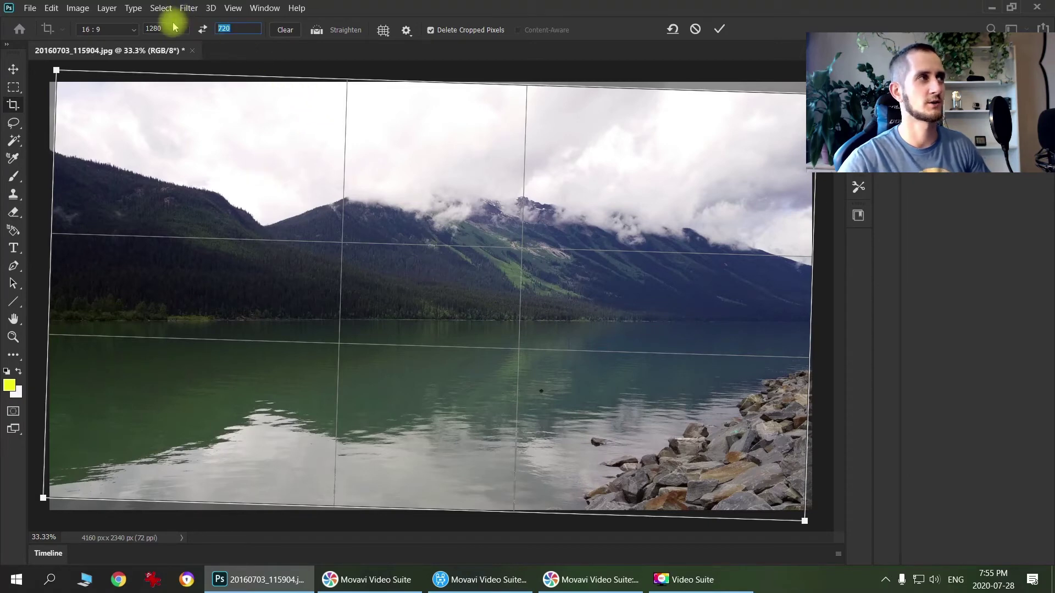
{"action": "key", "text": "Return"}
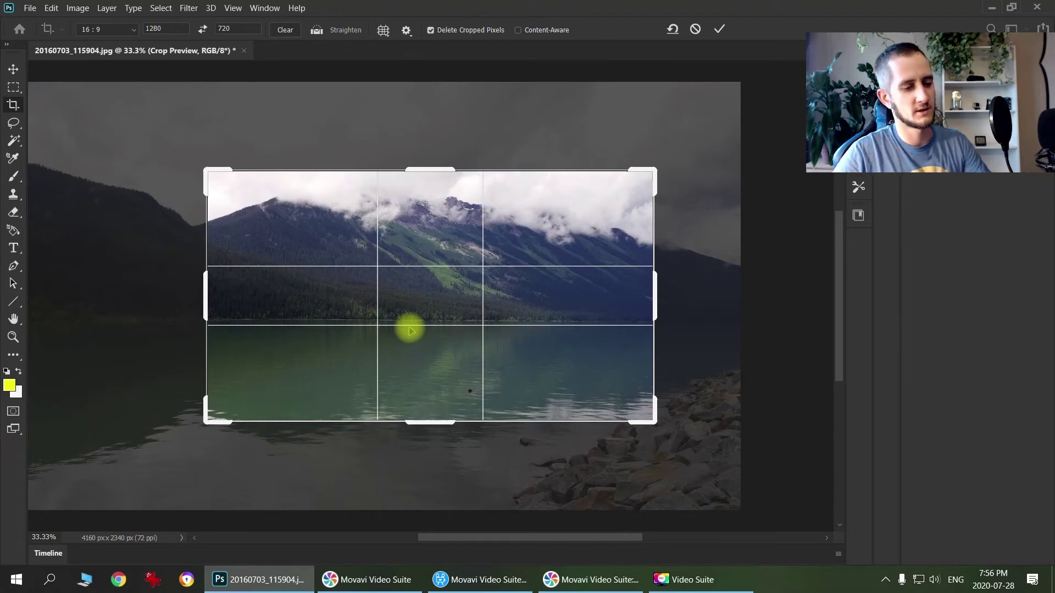
{"action": "key", "text": "Return"}
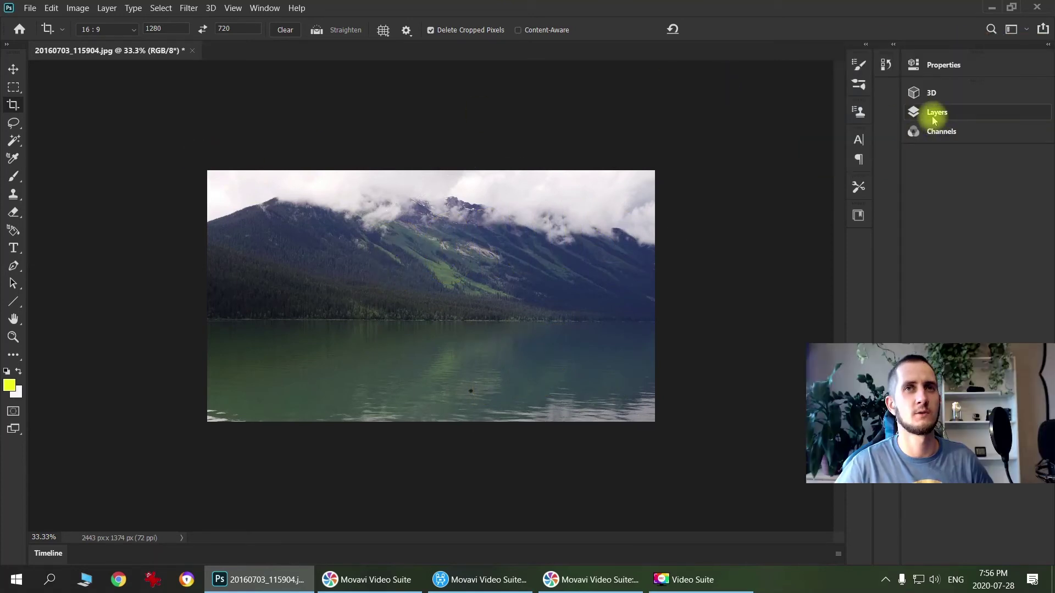
Step: Duplicate the Background as Layer 1, then extend the crop evenly to 2741 × 1542 px for a white border
{"action": "left_click", "coordinate": [933, 115]}
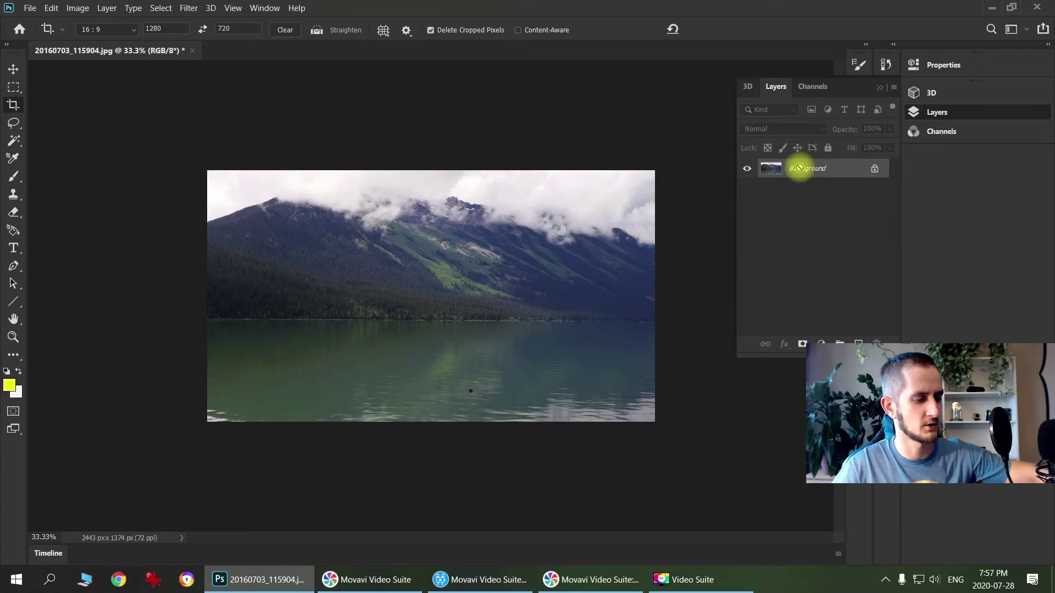
{"action": "key", "text": "ctrl+j"}
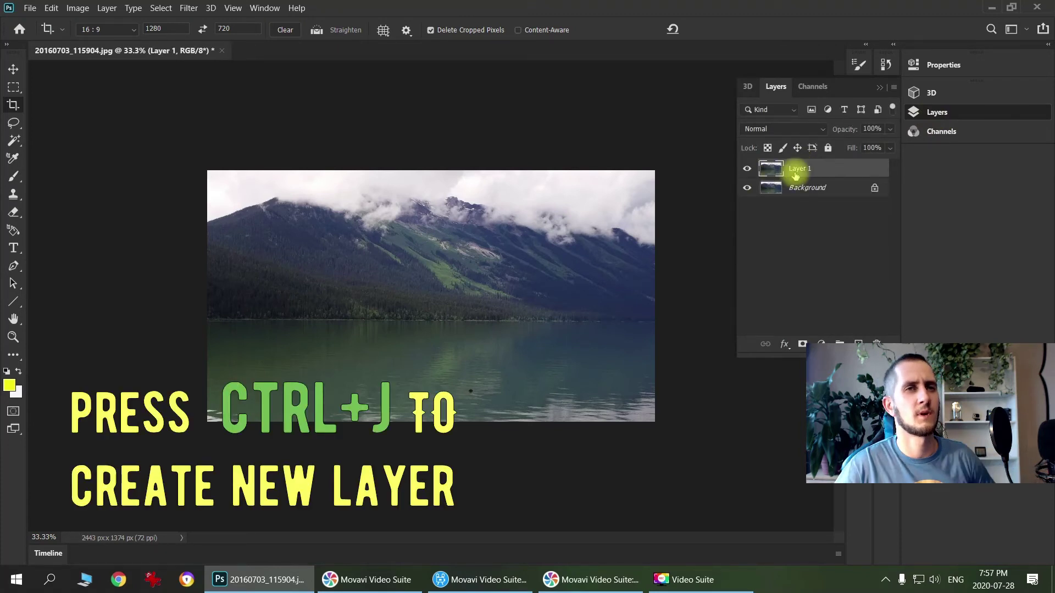
{"action": "left_click", "coordinate": [14, 104]}
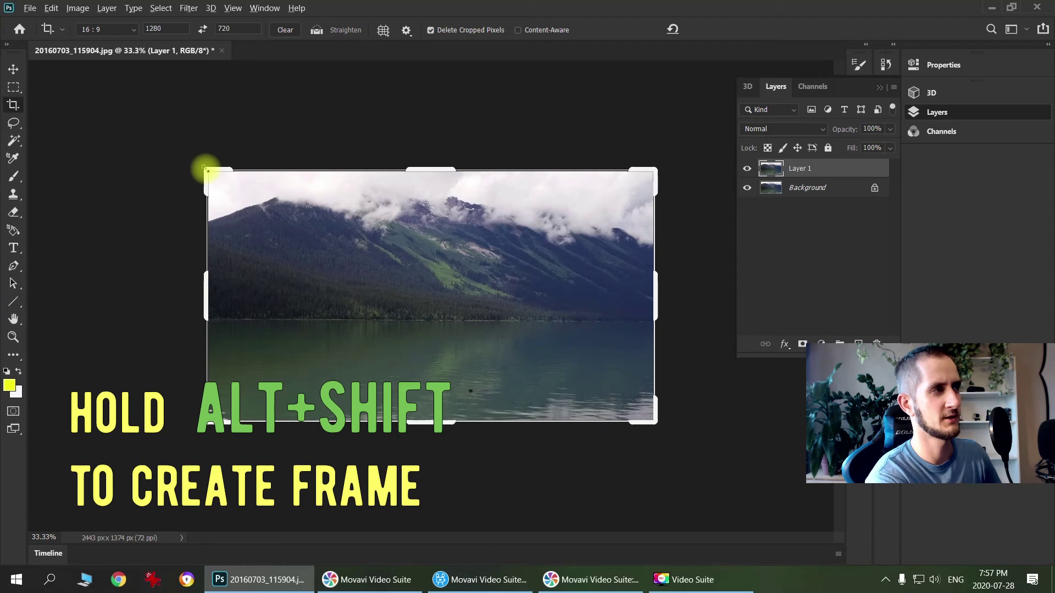
{"action": "left_click_drag", "start_coordinate": [205, 168], "coordinate": [175, 159]}
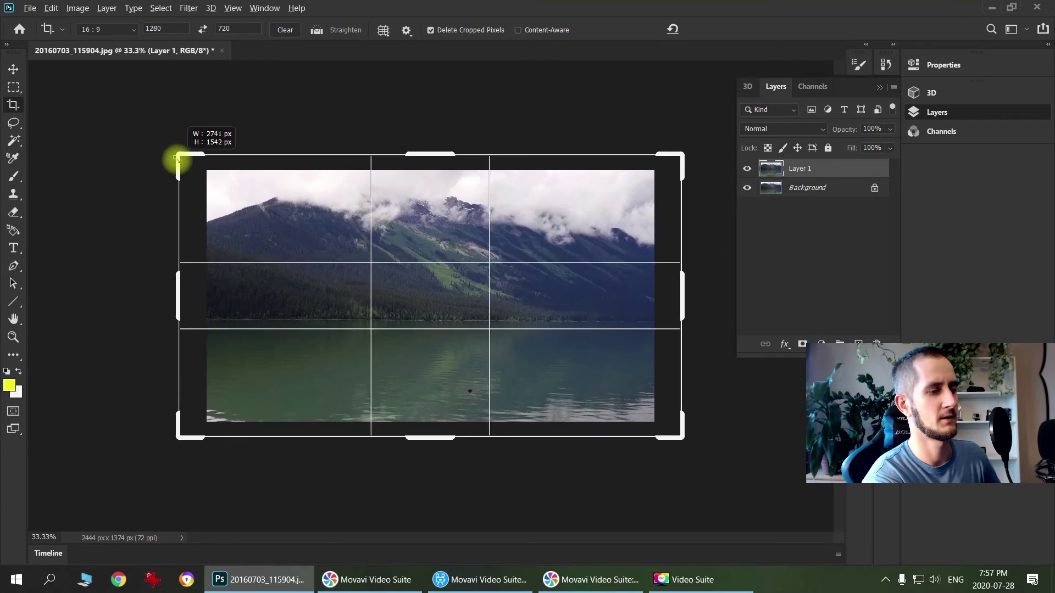
{"action": "left_click_drag", "start_coordinate": [175, 160], "coordinate": [176, 159]}
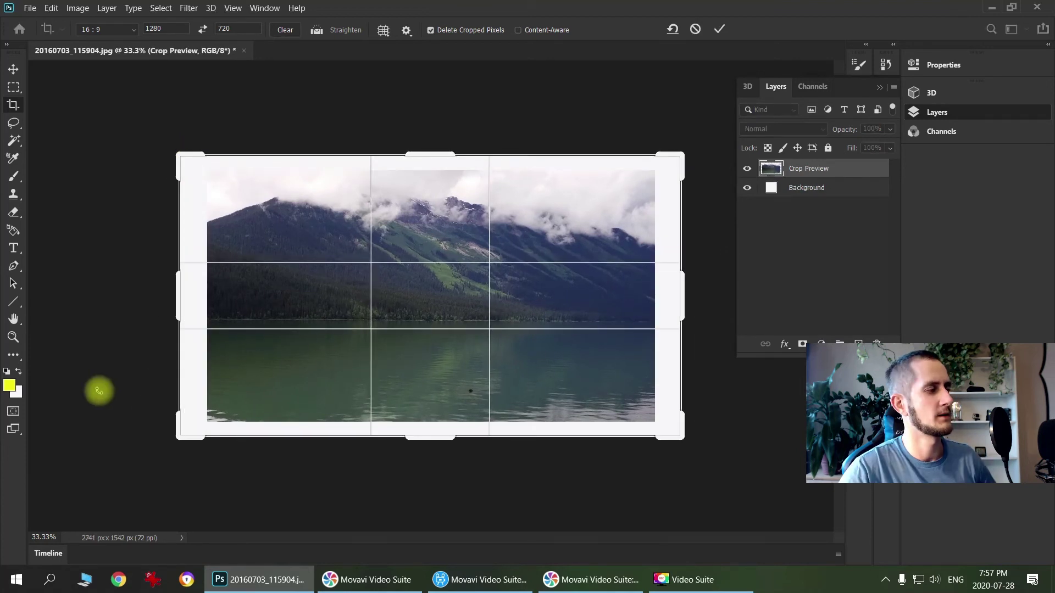